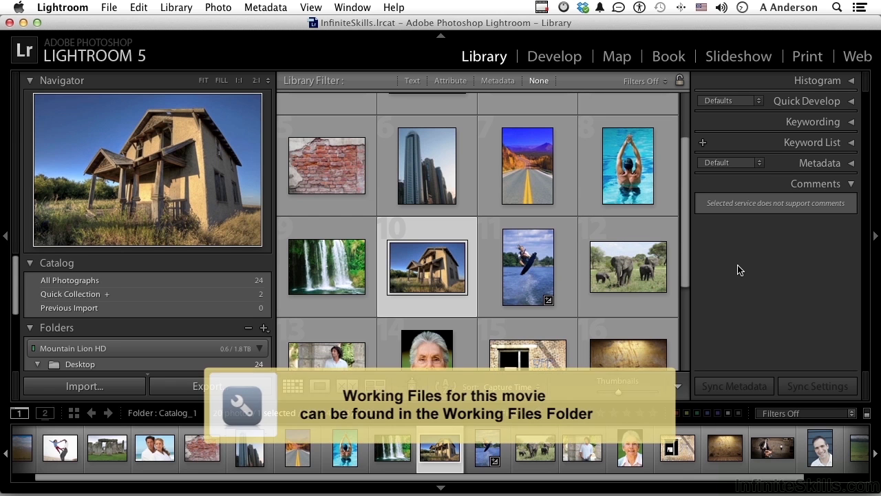
Step: Select the wakeboarder photo (photo 11) in the Catalog_1 Library grid
left_click(537, 270)
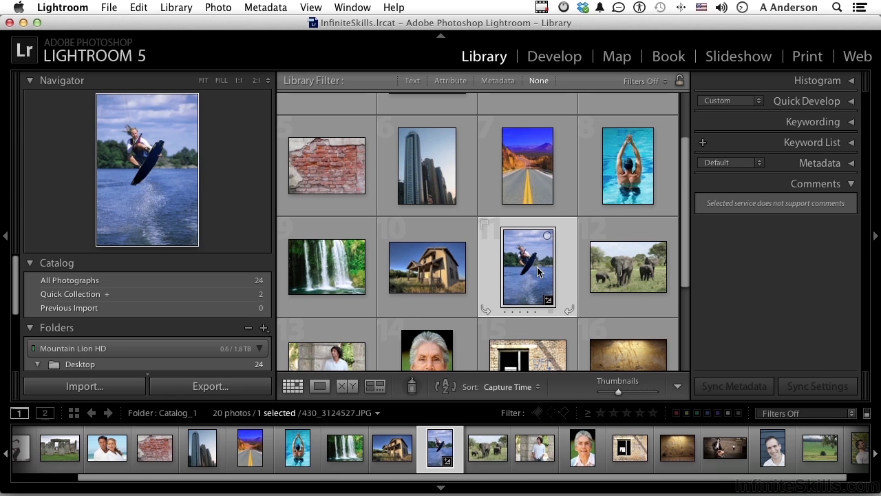
Step: Open the wakeboarder photo in the Develop module with the Crop Overlay tool active
left_click(551, 57)
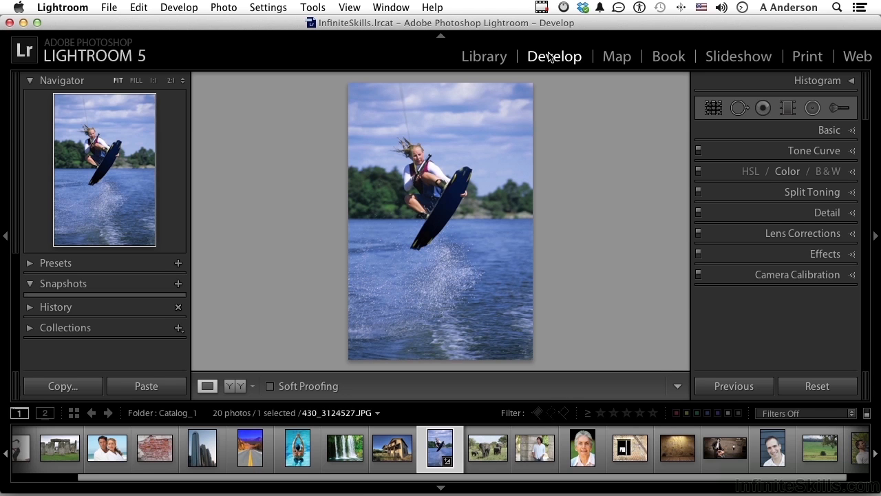
left_click(713, 108)
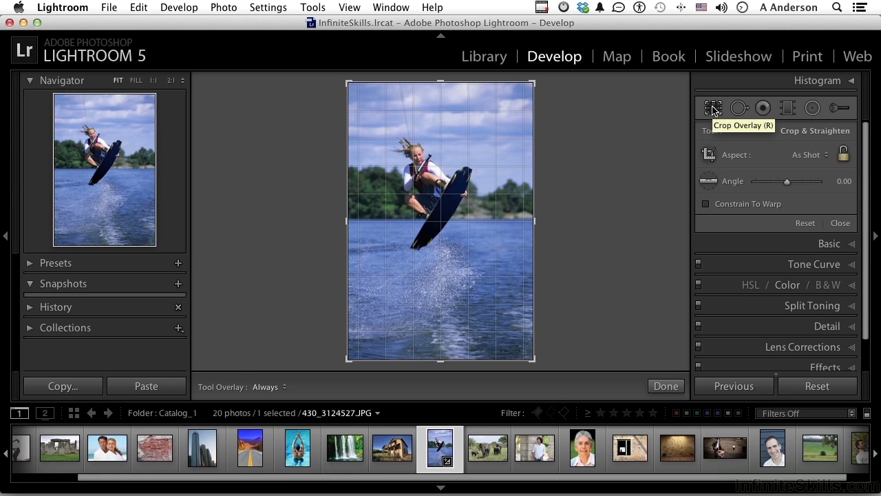
Step: Cycle the crop guide with O through thirds, diagonal and golden overlays to Aspect Ratios
left_click(313, 6)
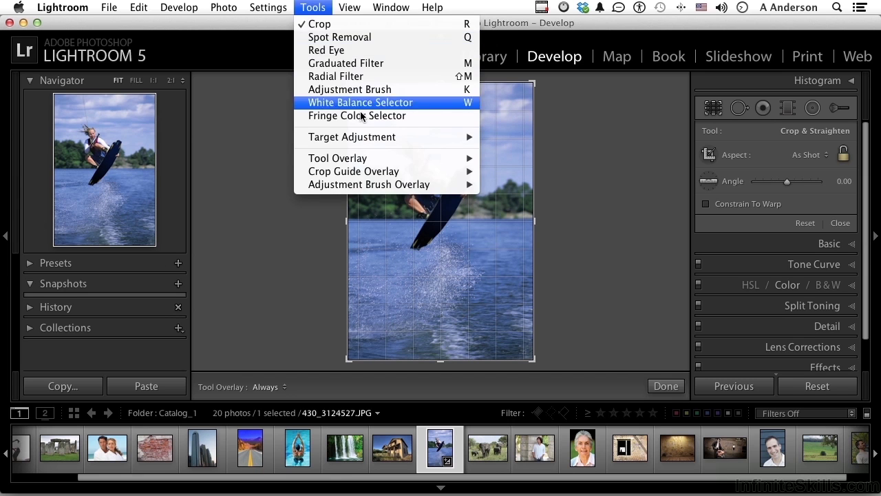
mouse_move(365, 178)
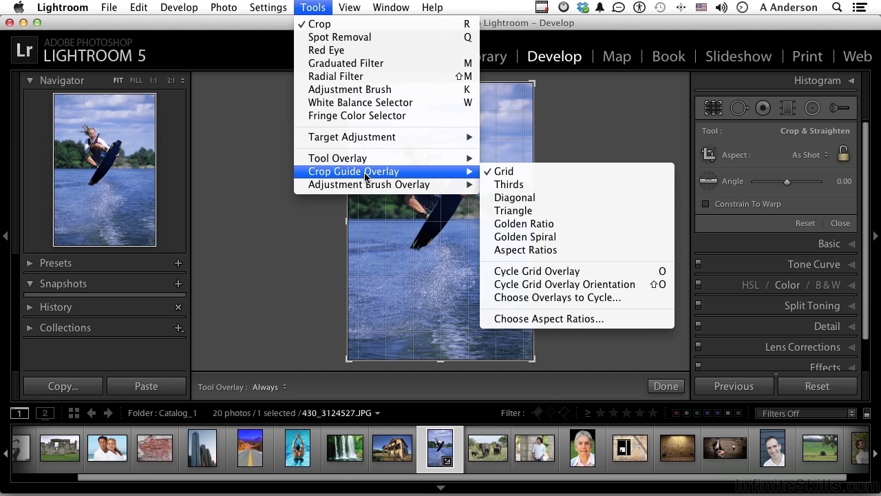
left_click(301, 250)
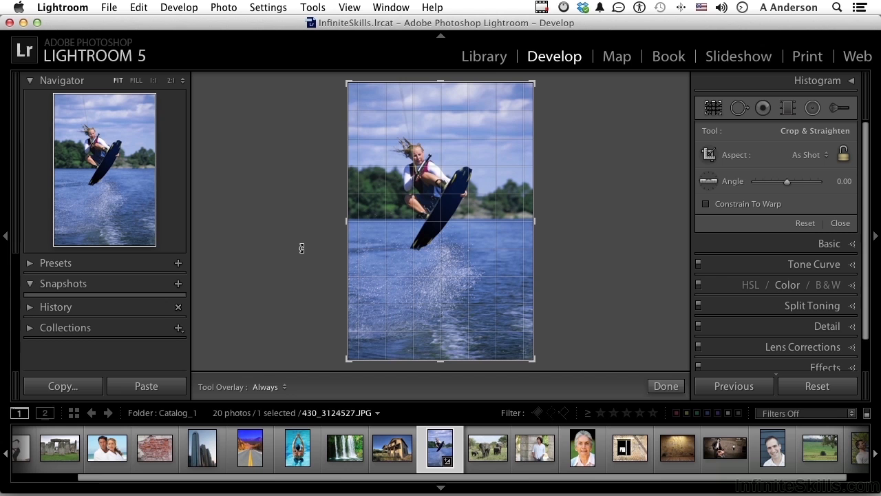
key("o")
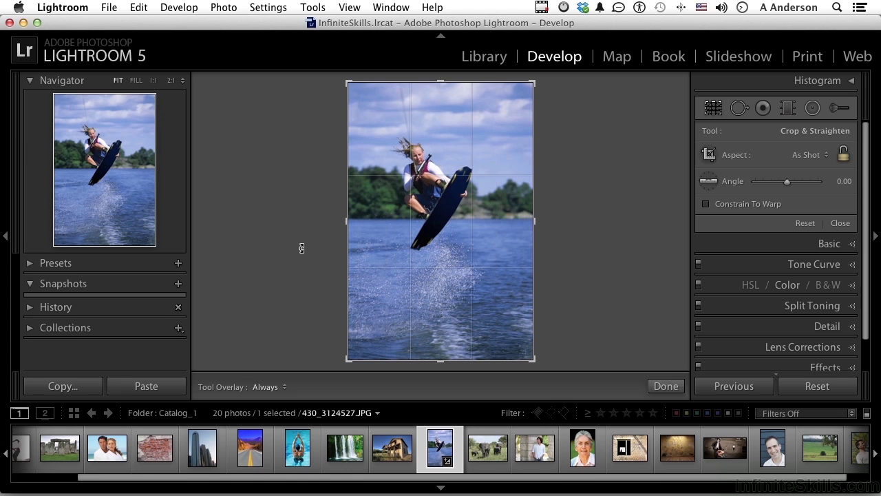
key("o")
key("o")
key("o")
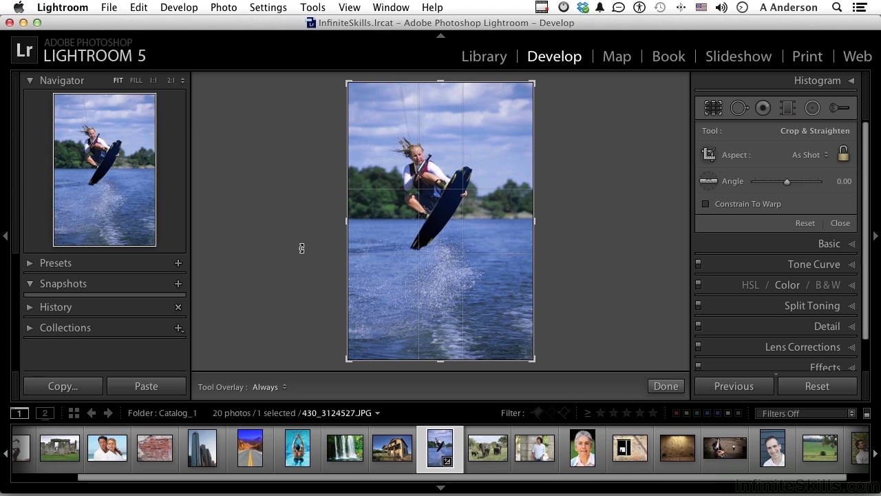
key("o")
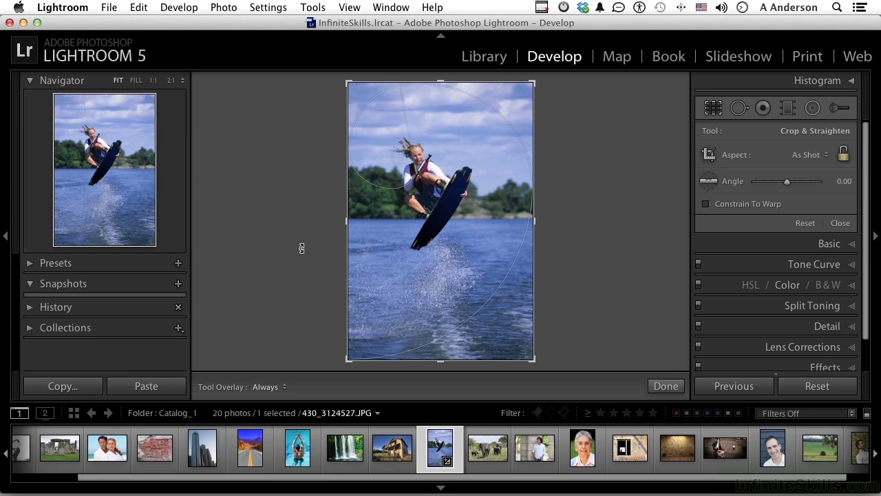
key("o")
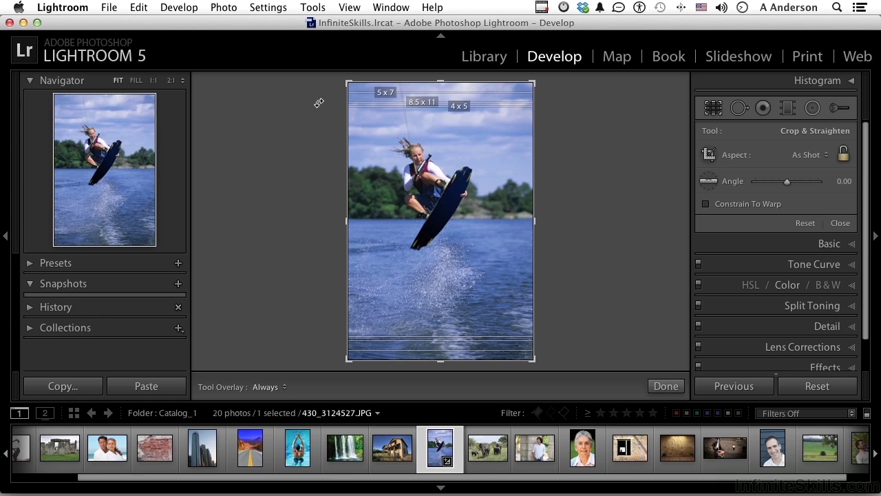
Step: In Choose Aspect Ratios, uncheck 8.5 x 11 and 5 x 7, leaving only 4 x 5
left_click(312, 7)
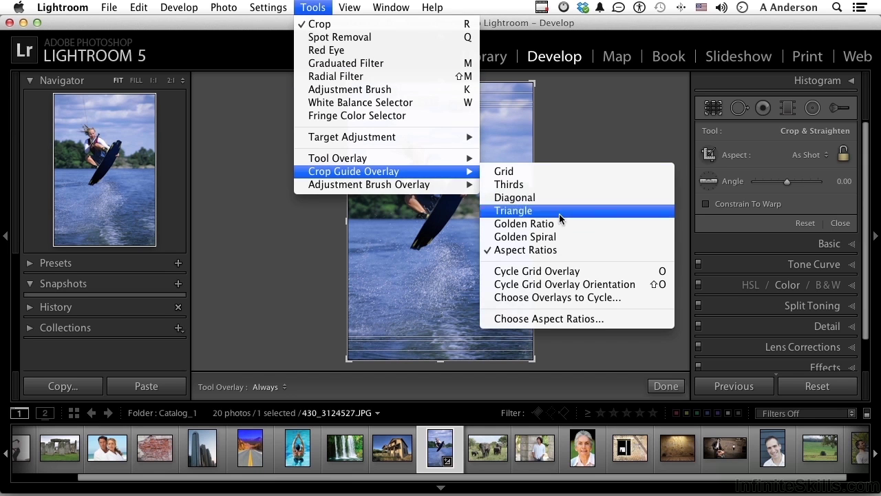
left_click(561, 319)
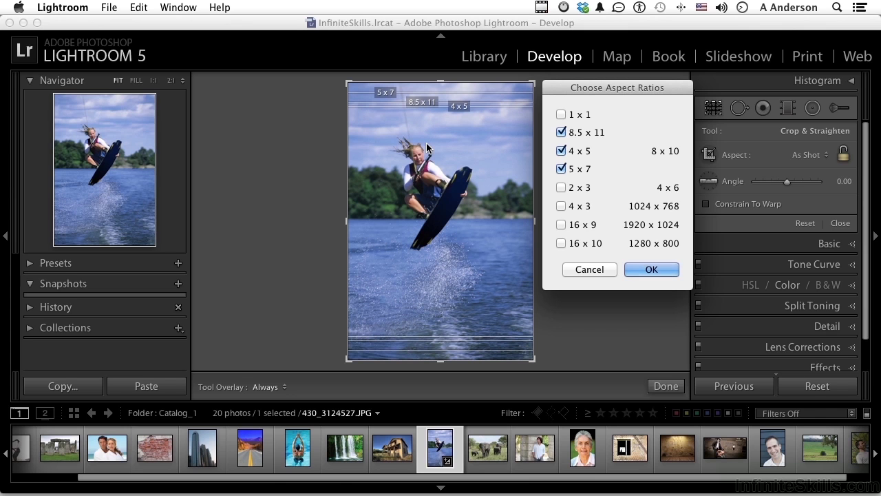
left_click(562, 133)
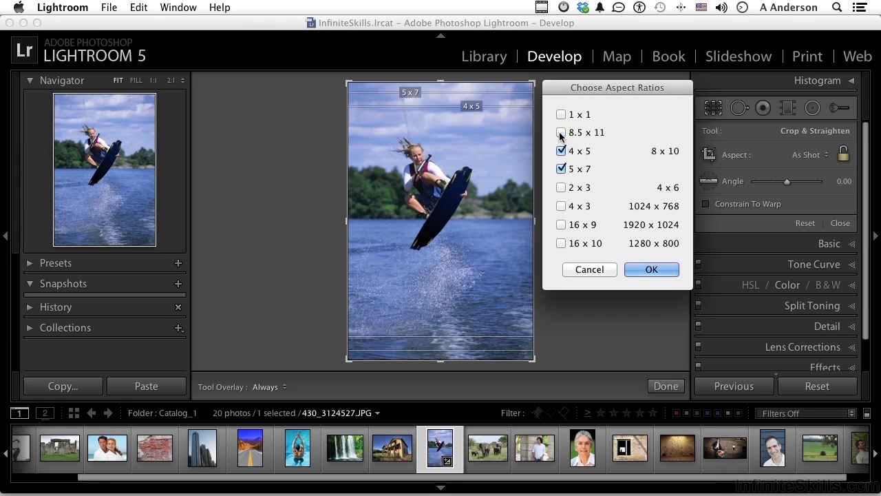
left_click(561, 170)
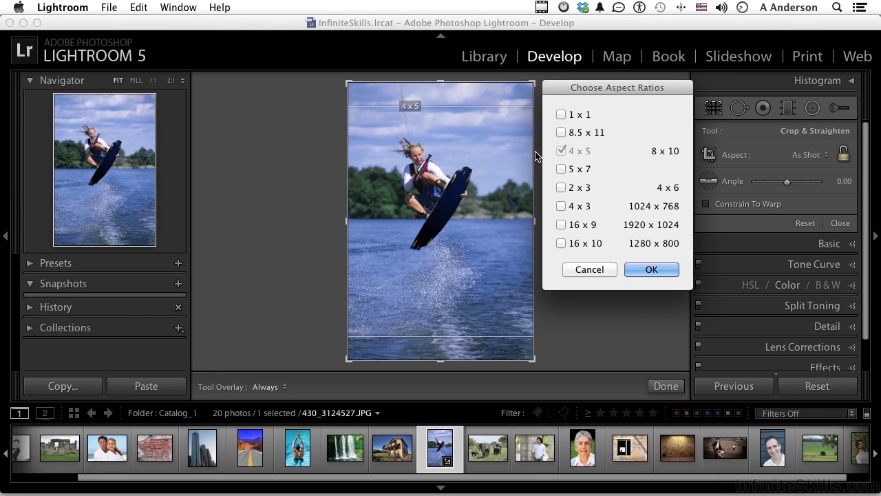
left_click(636, 267)
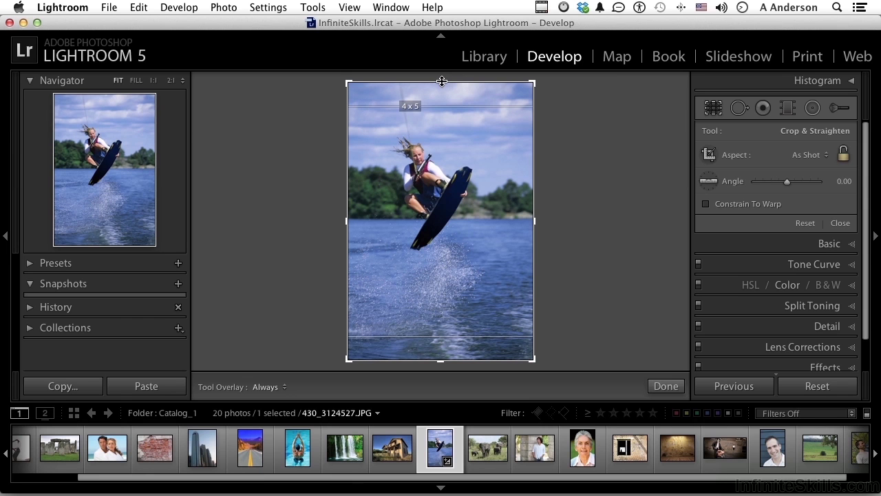
Step: Pull the crop's top and left edges inward and shift the photo to center the wakeboarder
left_click_drag(441, 81, 443, 119)
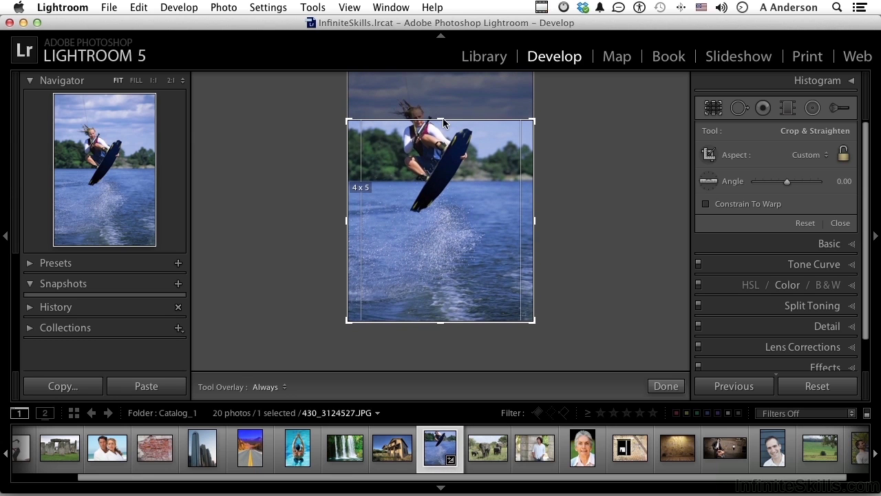
left_click_drag(444, 119, 445, 131)
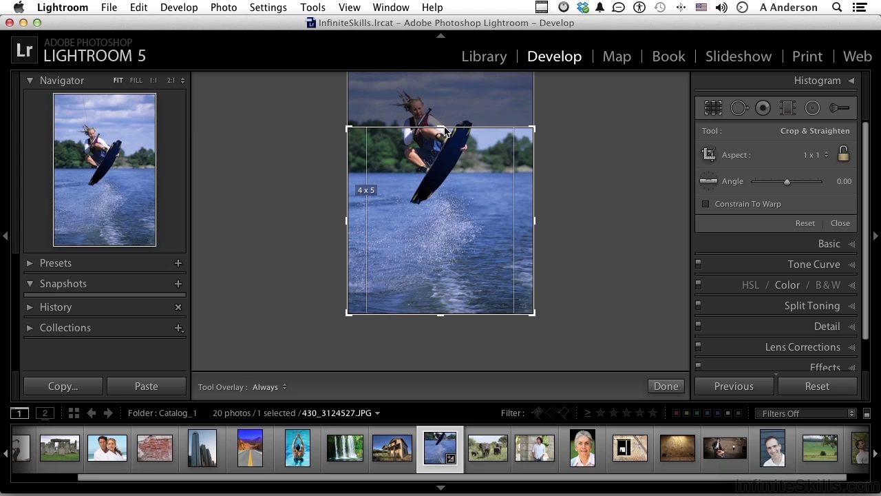
mouse_move(445, 129)
left_mouse_down()
mouse_move(444, 105)
mouse_move(444, 128)
left_mouse_up()
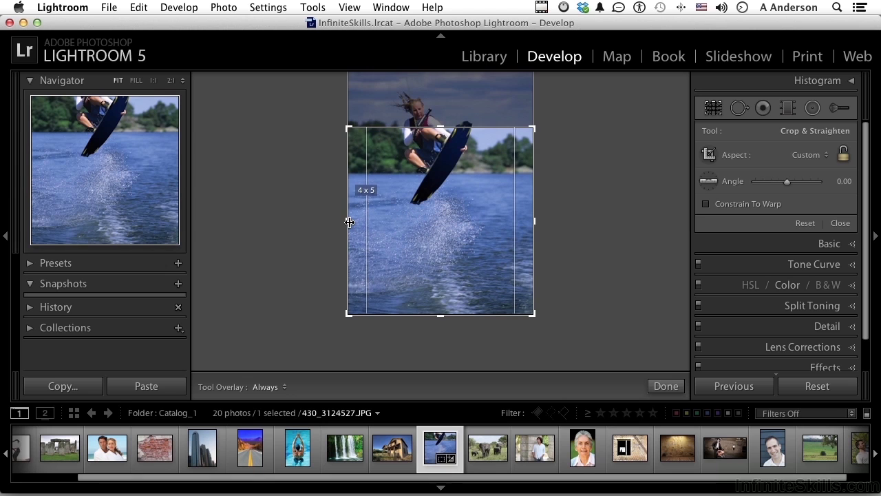
mouse_move(350, 222)
left_mouse_down()
mouse_move(375, 221)
mouse_move(366, 222)
left_mouse_up()
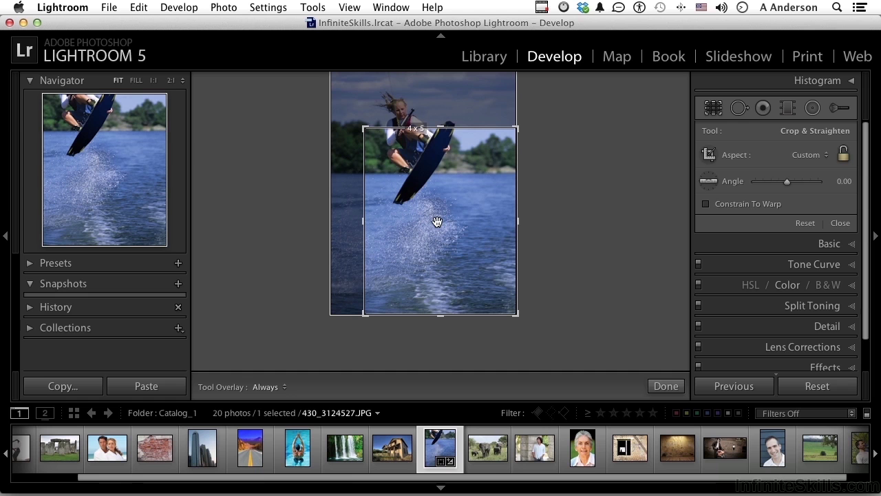
left_click_drag(417, 186, 435, 249)
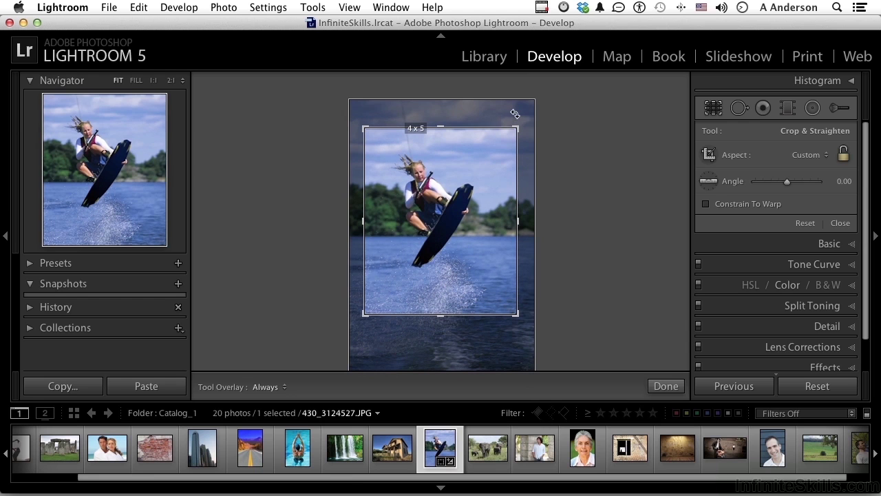
Step: Rotate the photo to a 19.60 angle inside the crop and reposition it
left_click_drag(513, 112, 559, 153)
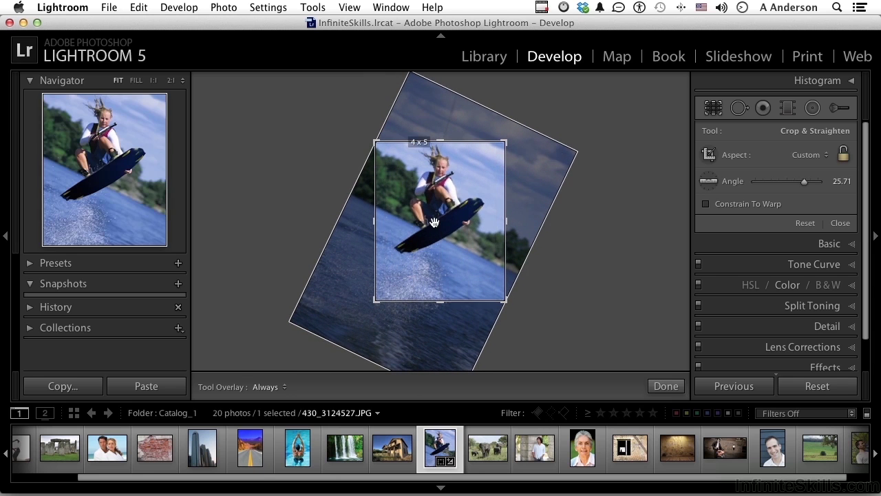
left_click_drag(437, 219, 447, 254)
left_click_drag(448, 253, 449, 254)
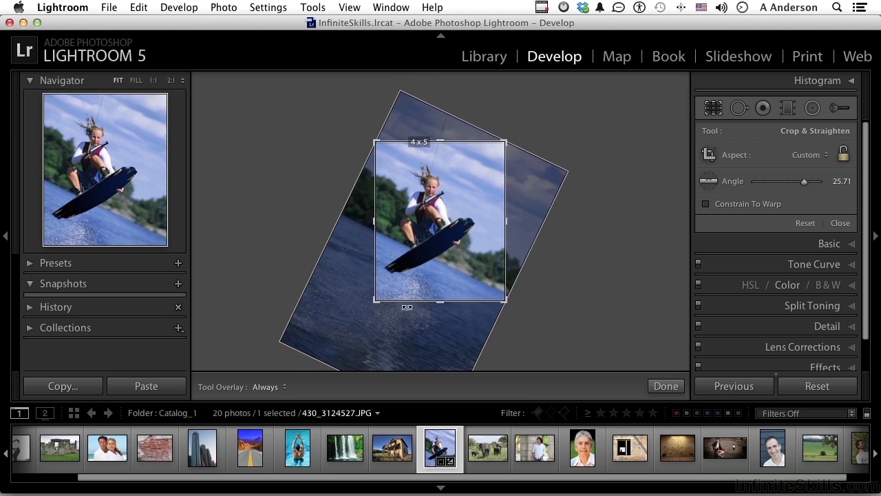
left_click_drag(517, 199, 517, 195)
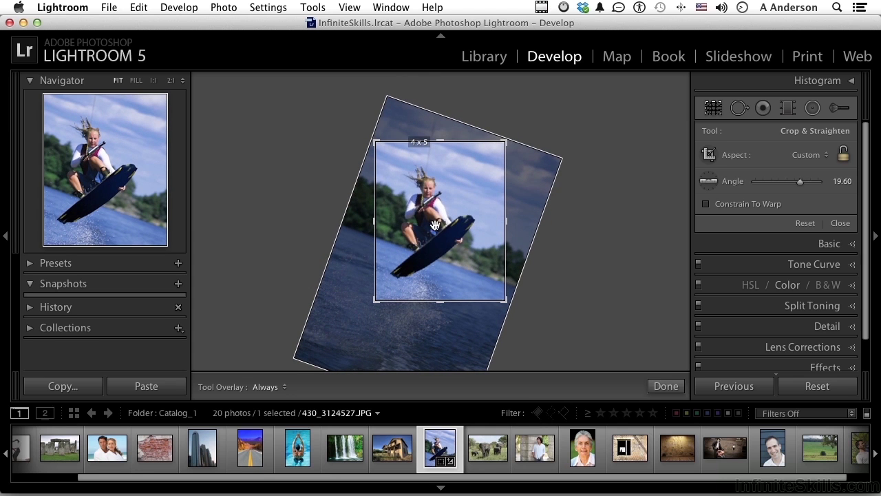
Step: Commit the tilted 4 x 5 crop with Enter
key("Return")
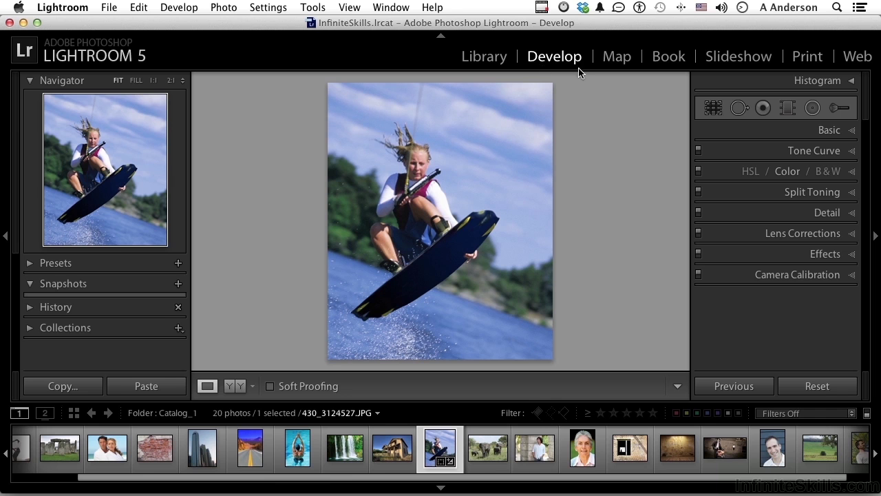
Step: Reset the crop to the full frame at 0.00 angle, then toggle the tool overlay off and on
left_click(712, 108)
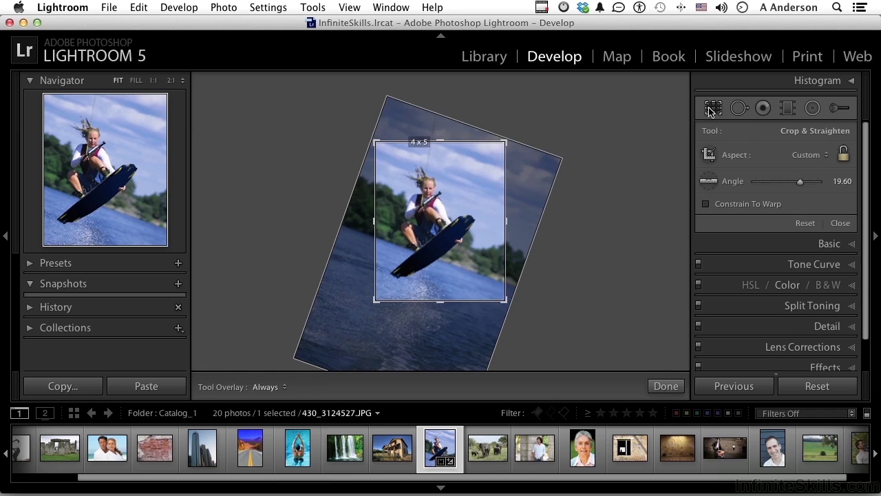
left_click(804, 223)
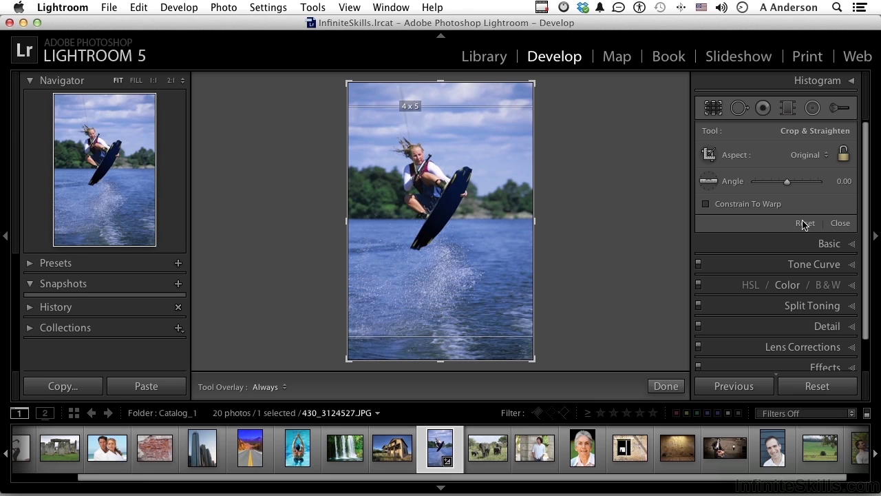
key("h")
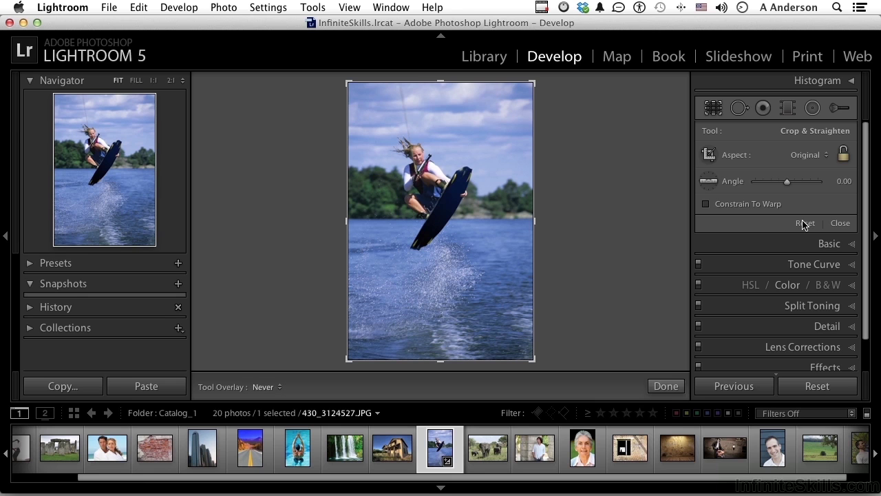
key("h")
key("h")
key("h")
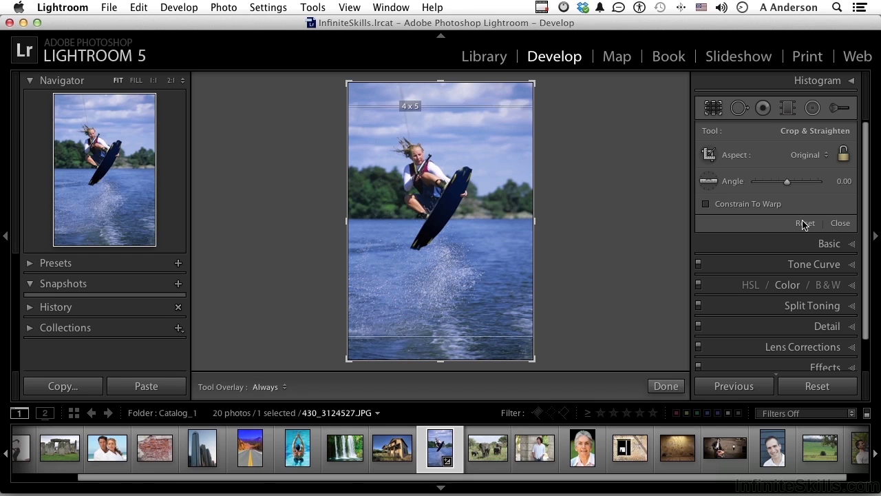